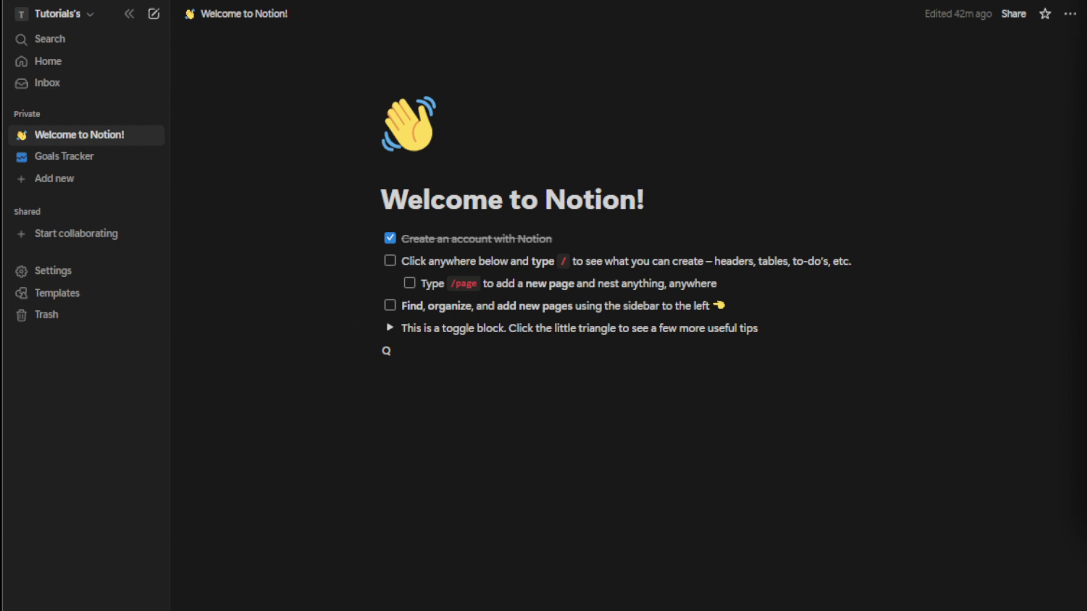
pyautogui.click(55, 13)
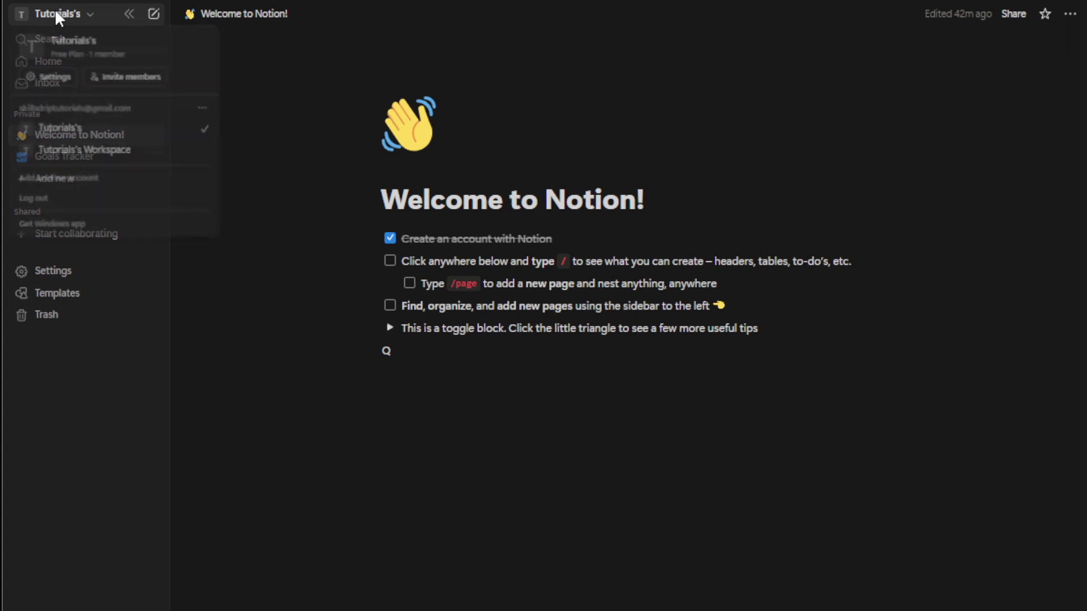
pyautogui.click(85, 132)
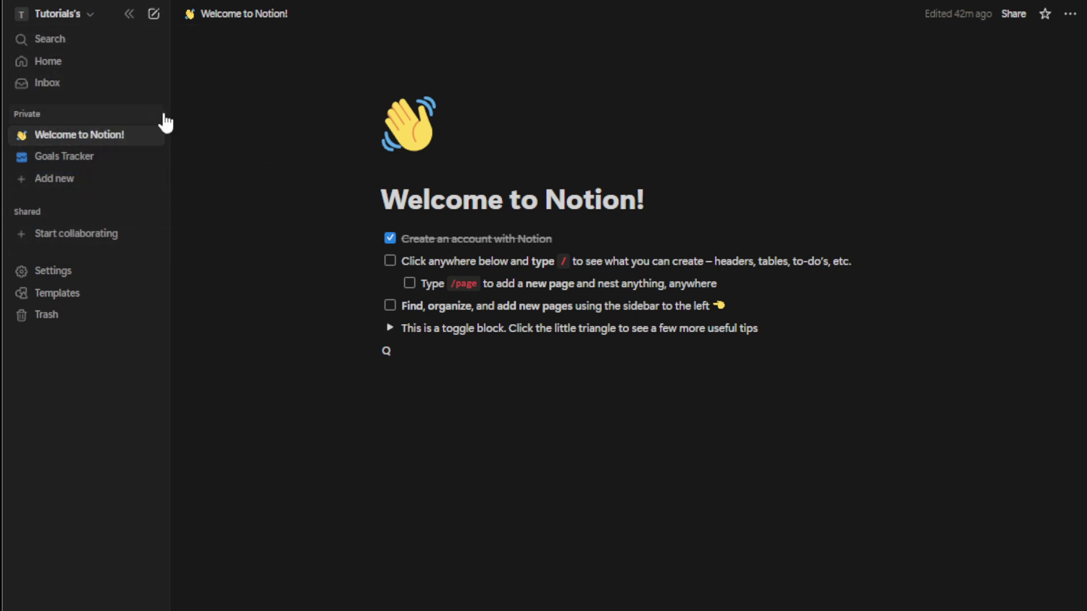
pyautogui.moveTo(165, 121)
pyautogui.click(155, 116)
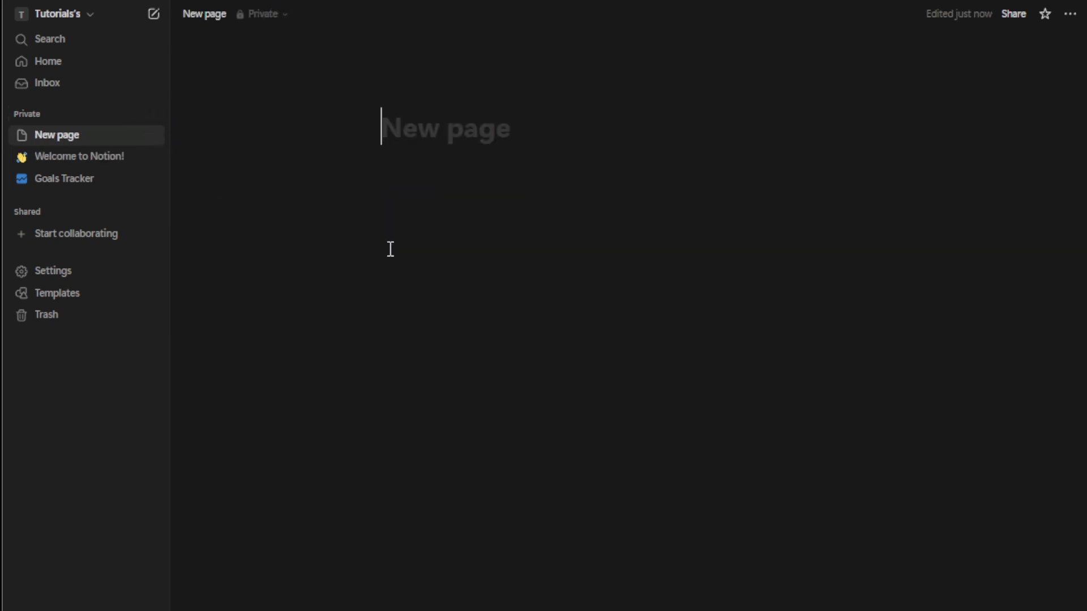
pyautogui.click(451, 141)
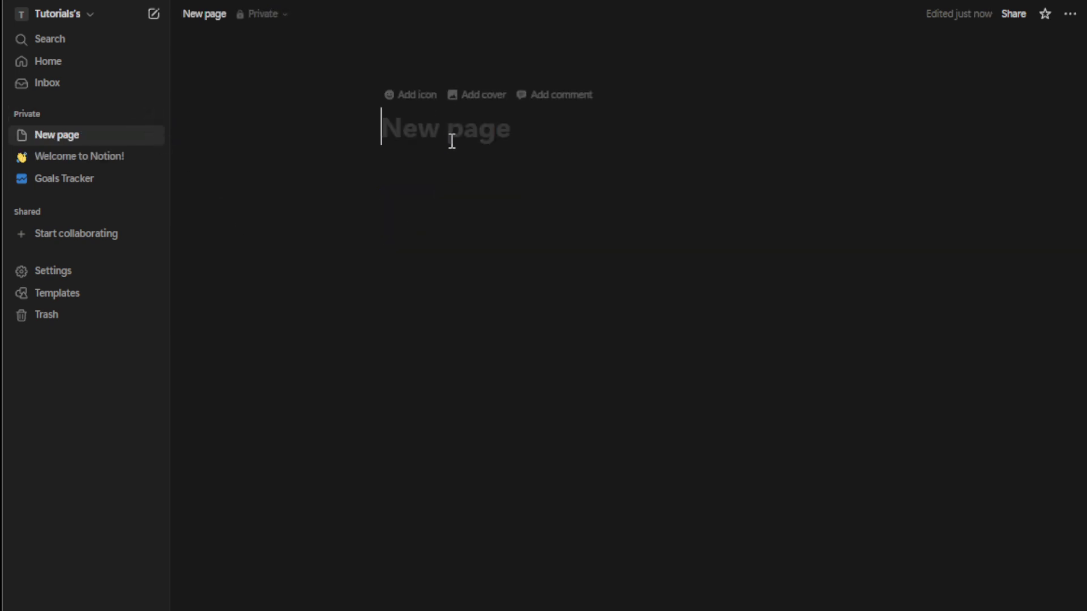
pyautogui.write('Quick')
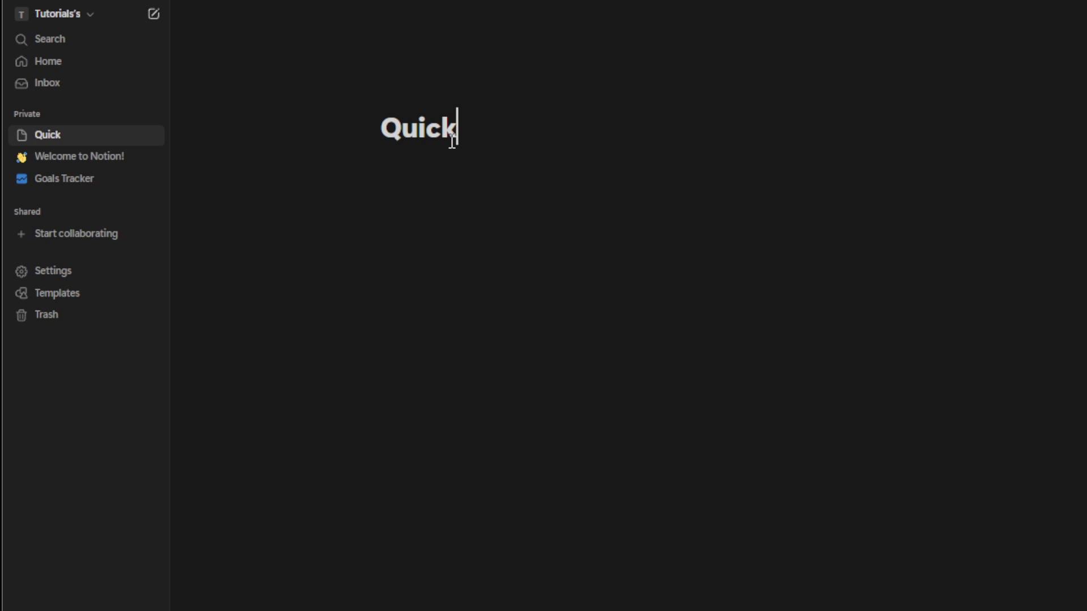
pyautogui.write('note')
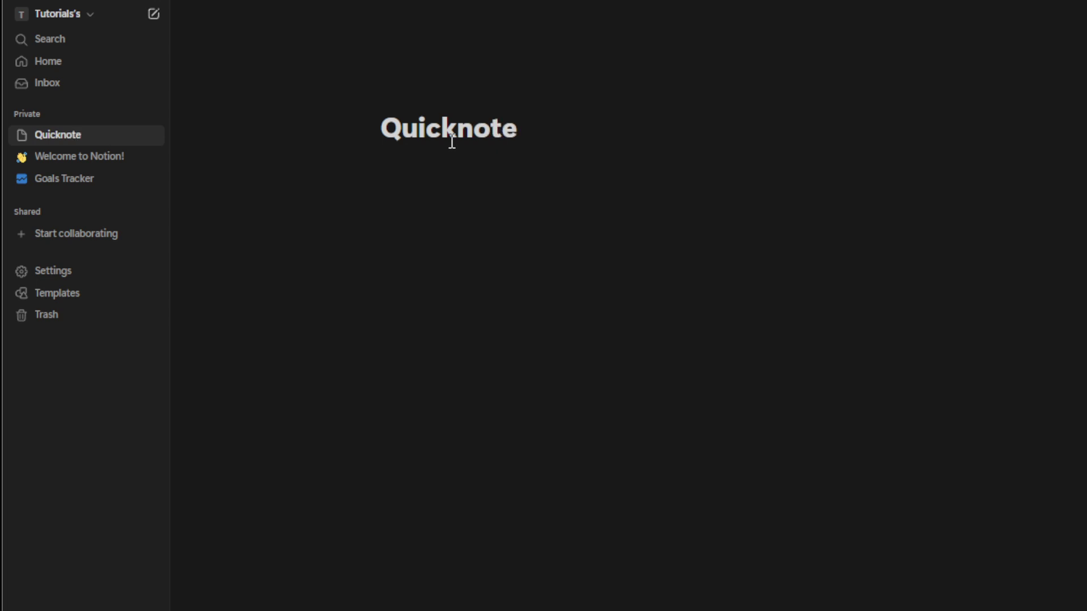
pyautogui.click(430, 192)
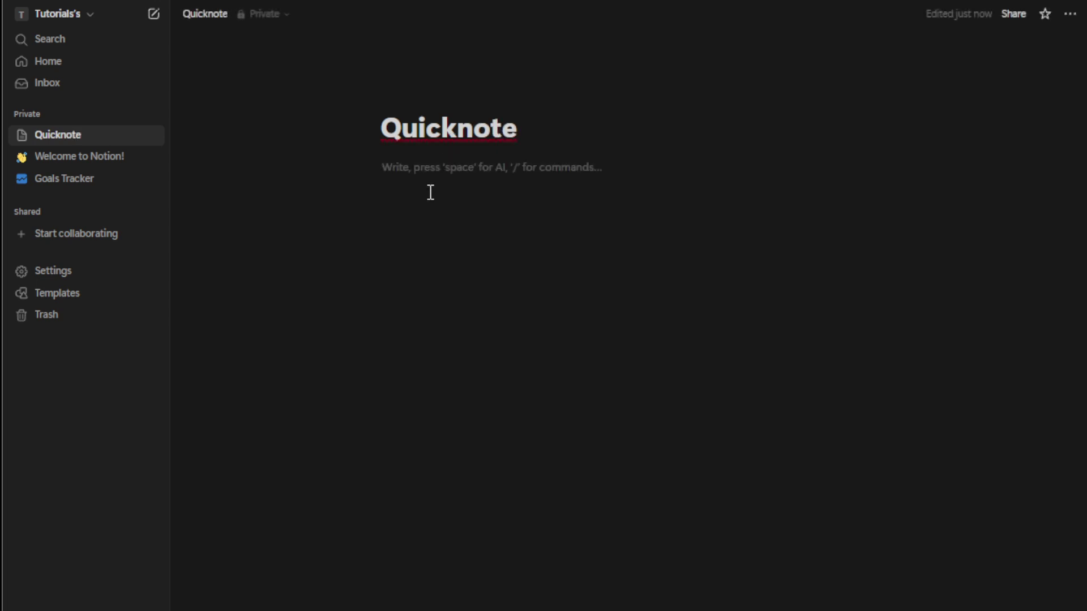
pyautogui.write('/quic')
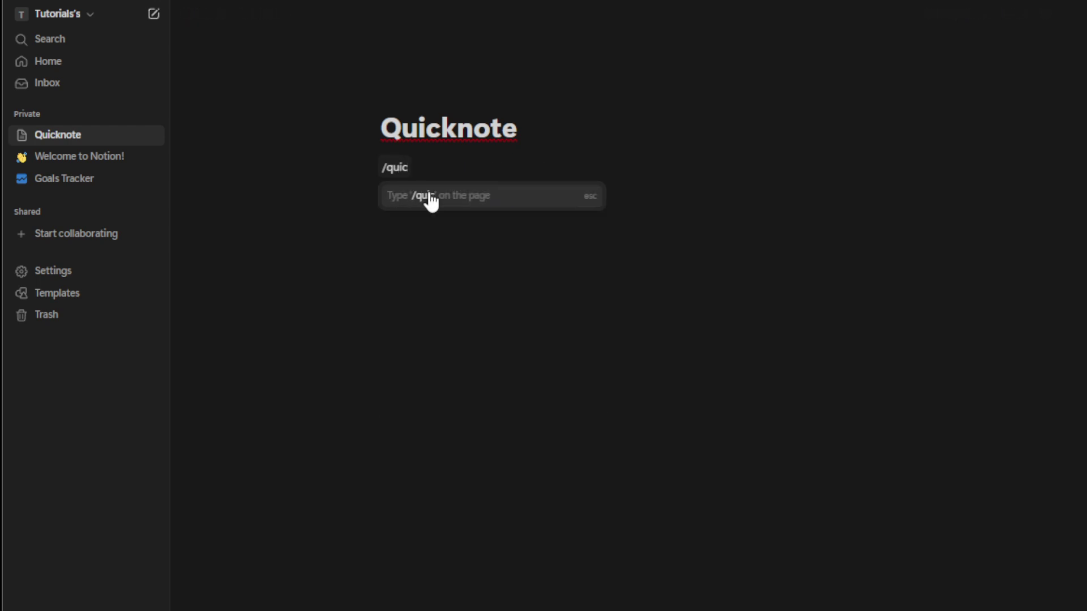
pyautogui.press('BackSpace')
pyautogui.press('BackSpace')
pyautogui.press('BackSpace')
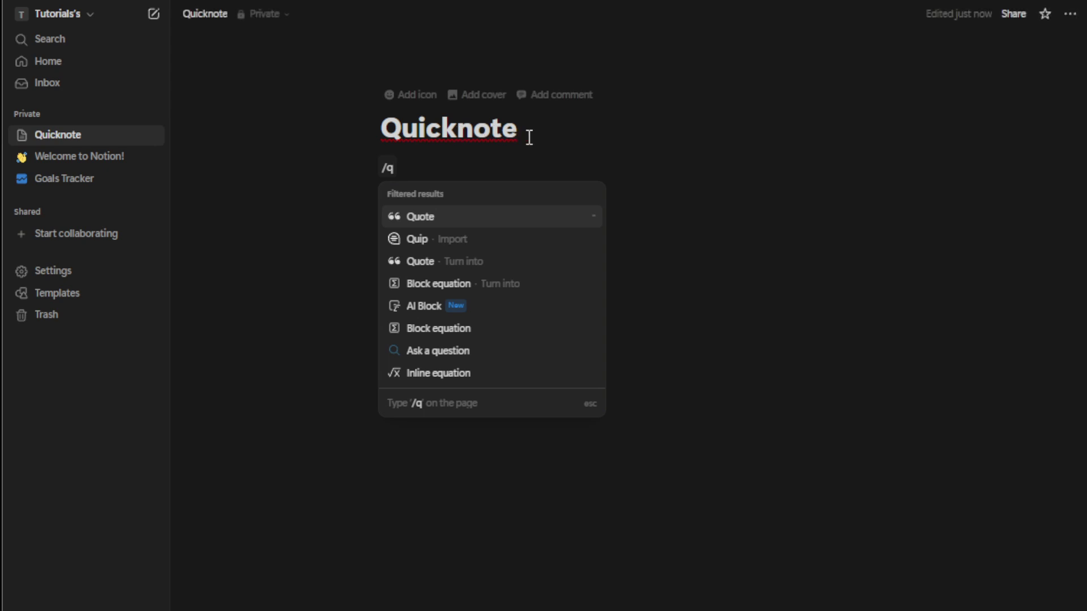
pyautogui.press('BackSpace')
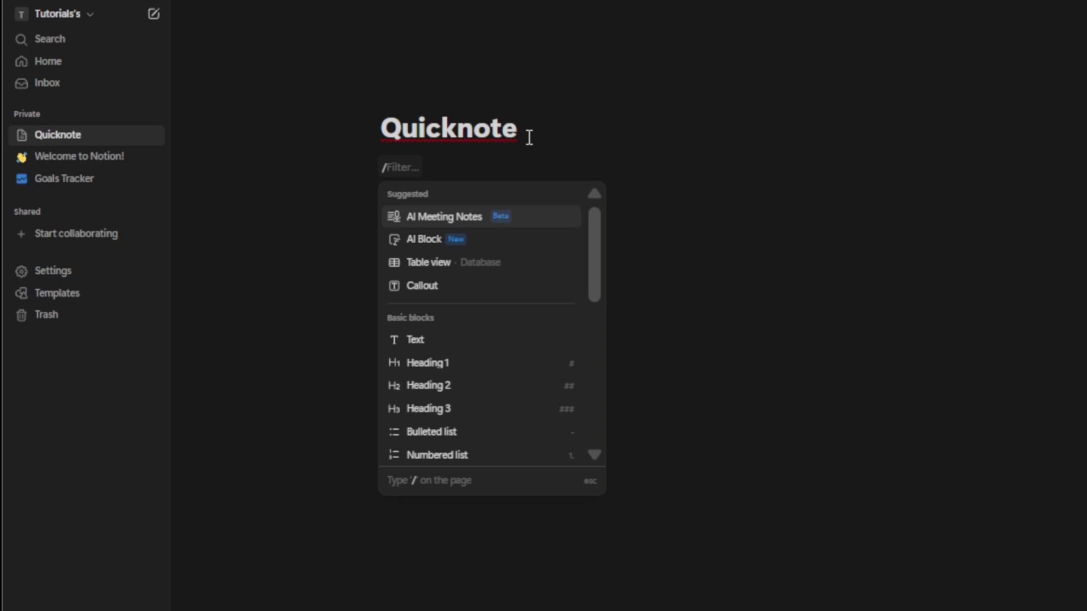
pyautogui.write('note')
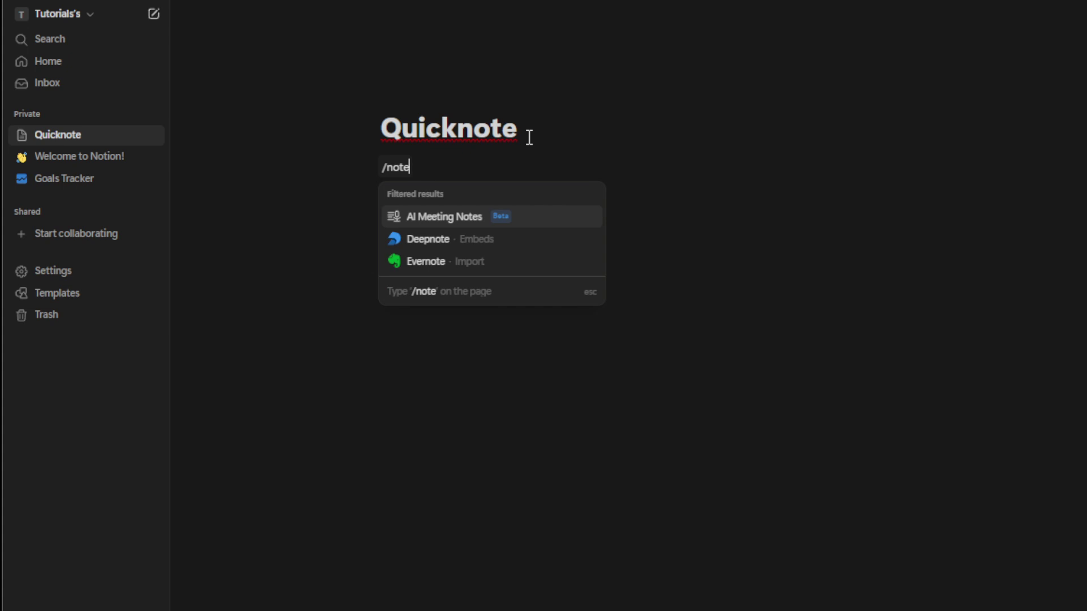
pyautogui.press('BackSpace')
pyautogui.press('BackSpace')
pyautogui.press('BackSpace')
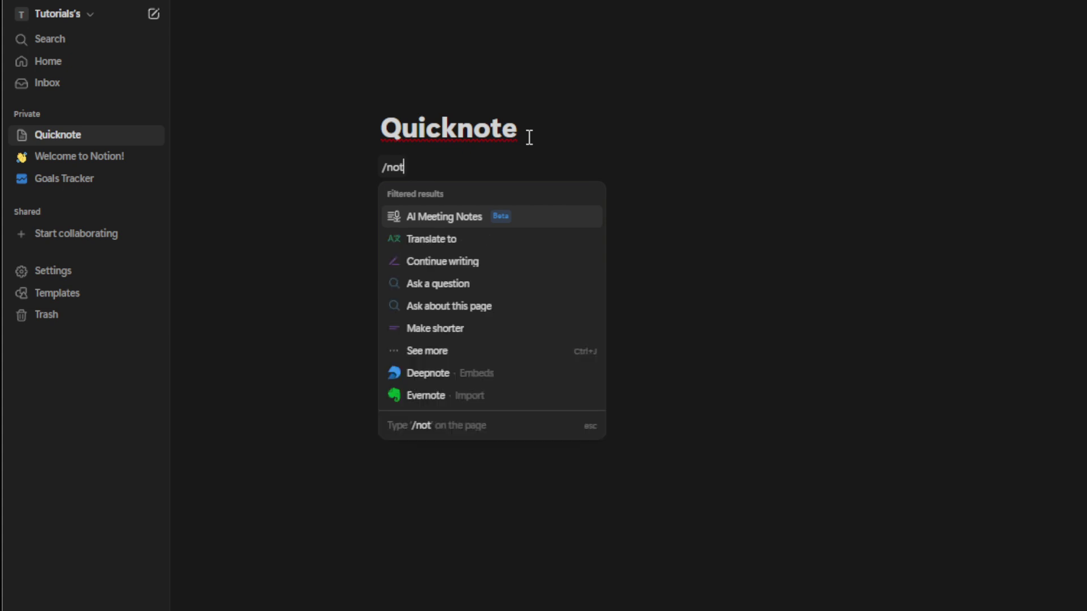
pyautogui.press('BackSpace')
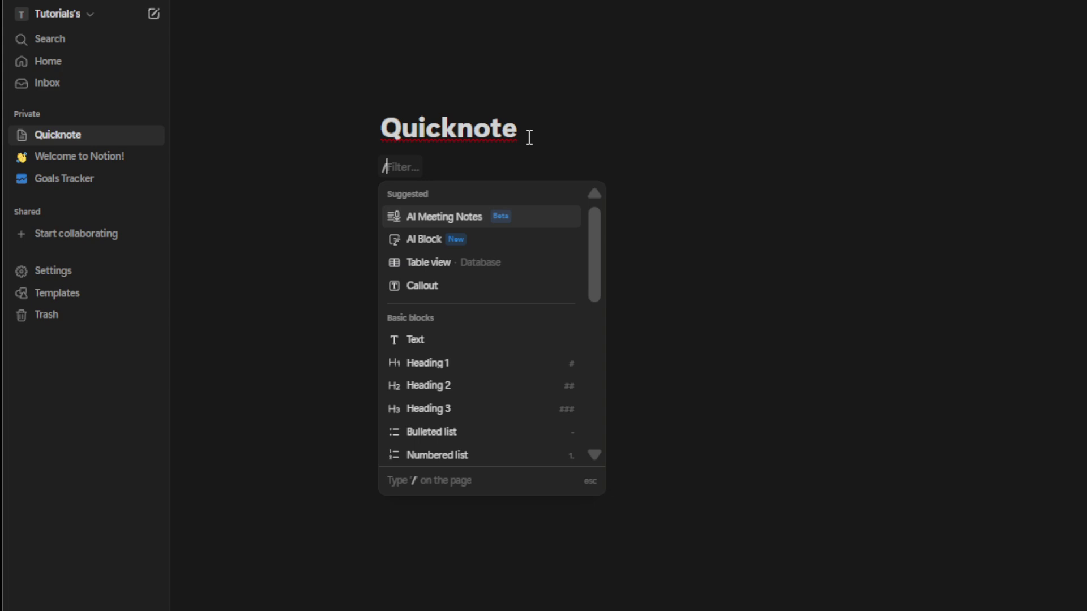
pyautogui.click(467, 344)
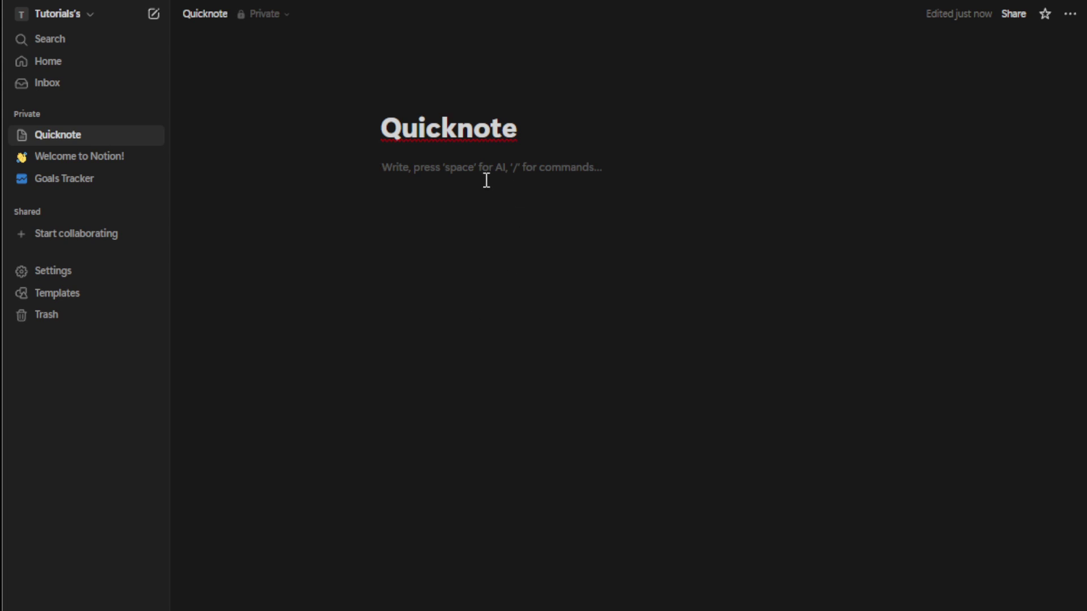
# Step: Add a bulleted list below the title with the items "Here is note #1", "Here is note #2" and "Here is note #3"
pyautogui.write('/lis')
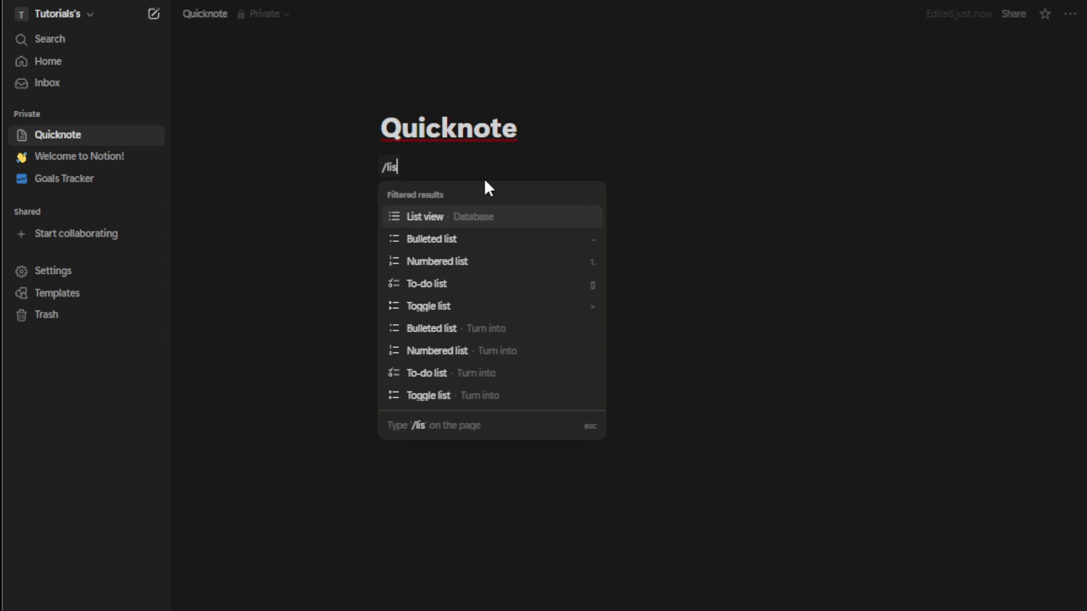
pyautogui.write('t')
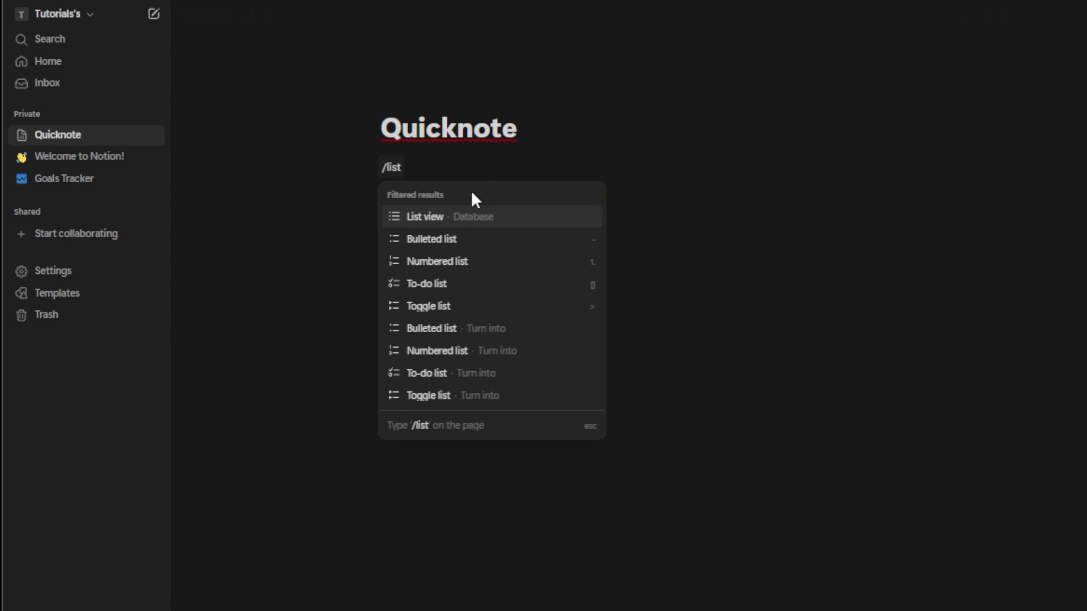
pyautogui.click(460, 240)
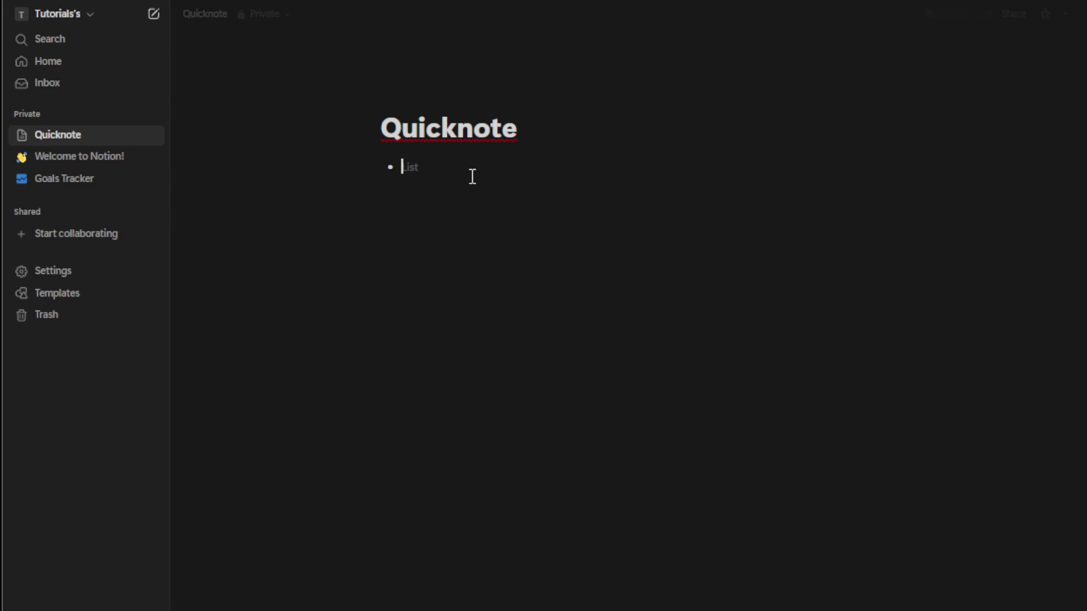
pyautogui.write('Here is n')
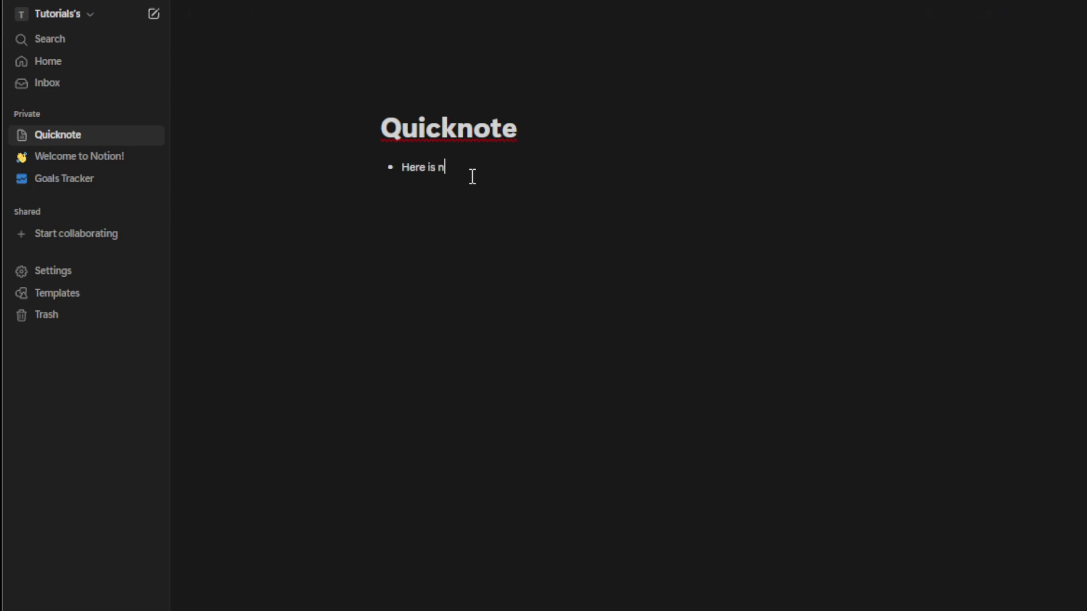
pyautogui.write('ote #1')
pyautogui.press('Return')
pyautogui.write('Here is note #2')
pyautogui.press('Return')
pyautogui.write('He')
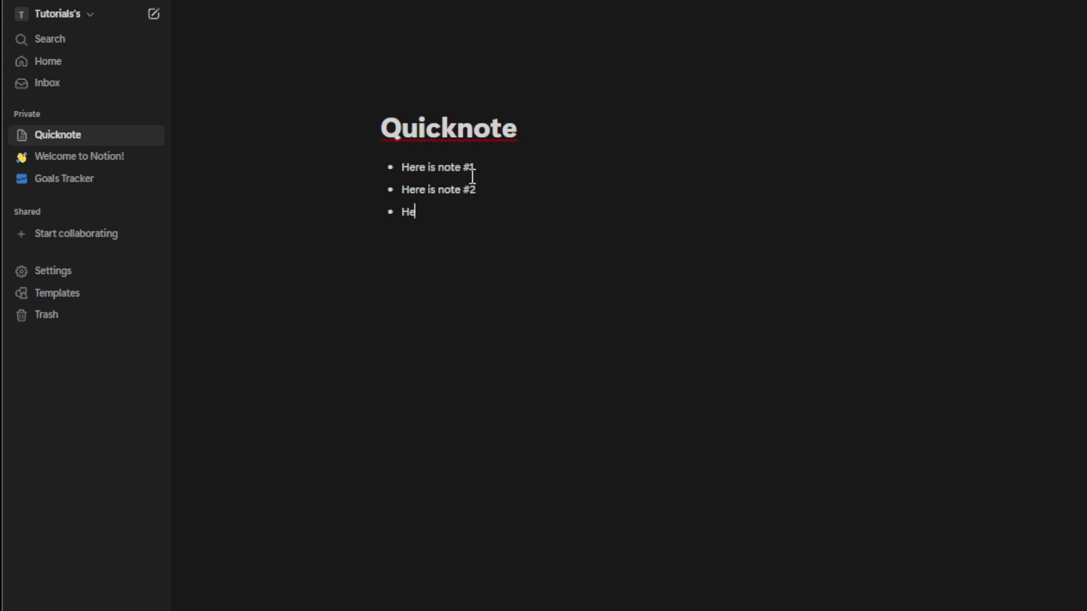
pyautogui.write('re is note #3')
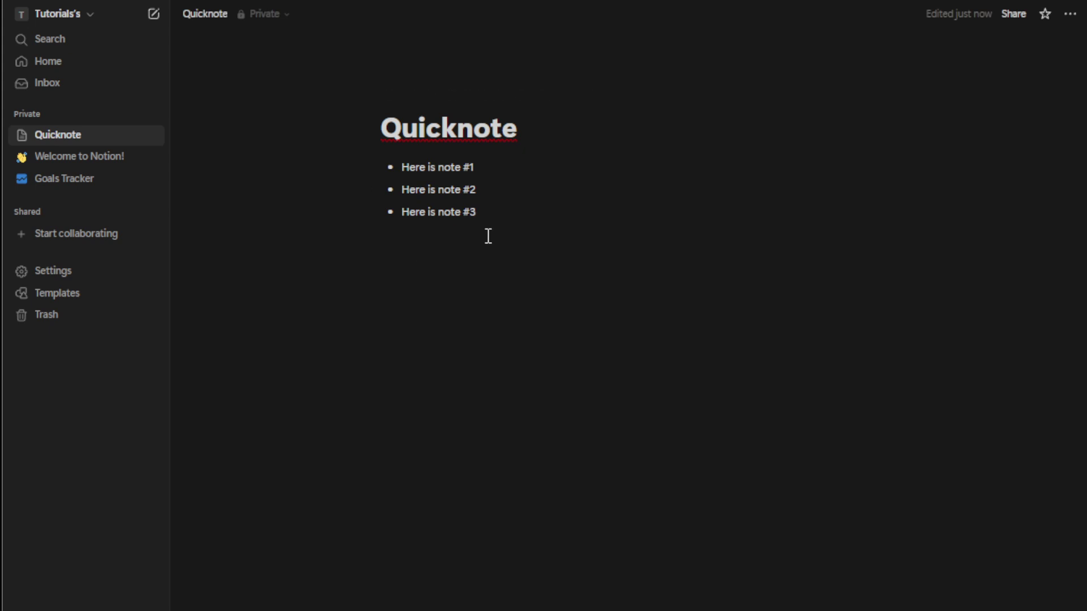
# Step: Insert a table view database below the bulleted list and name it "My Notes"
pyautogui.click(501, 221)
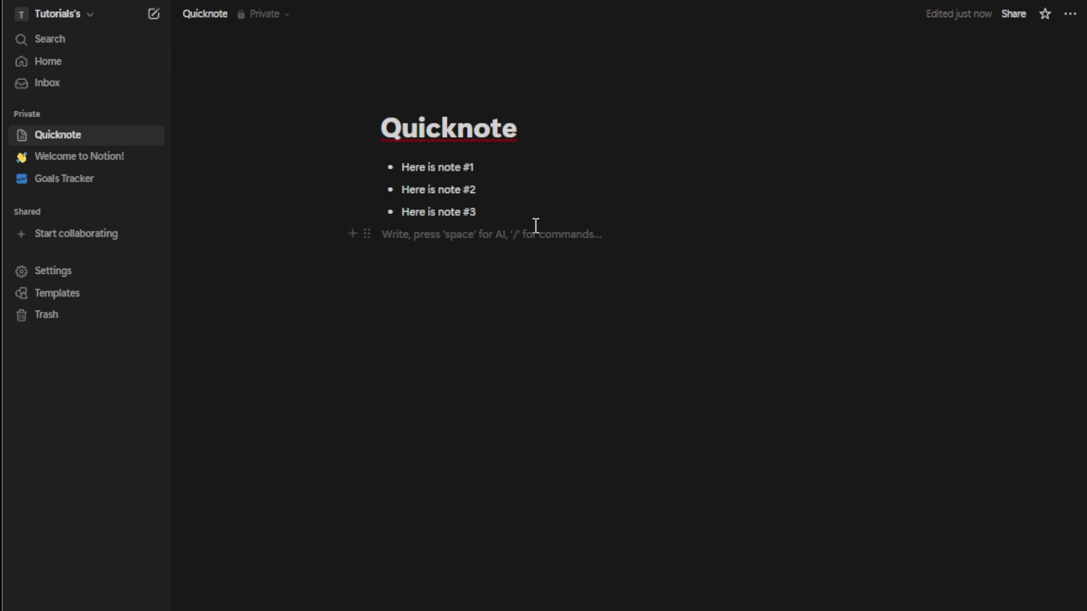
pyautogui.write('/')
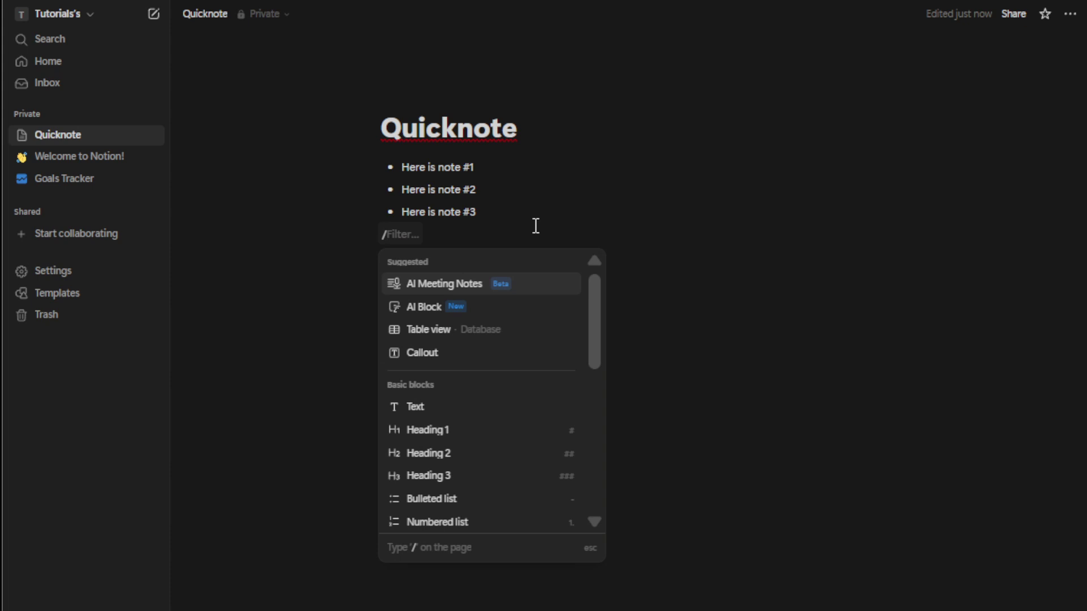
pyautogui.write('data')
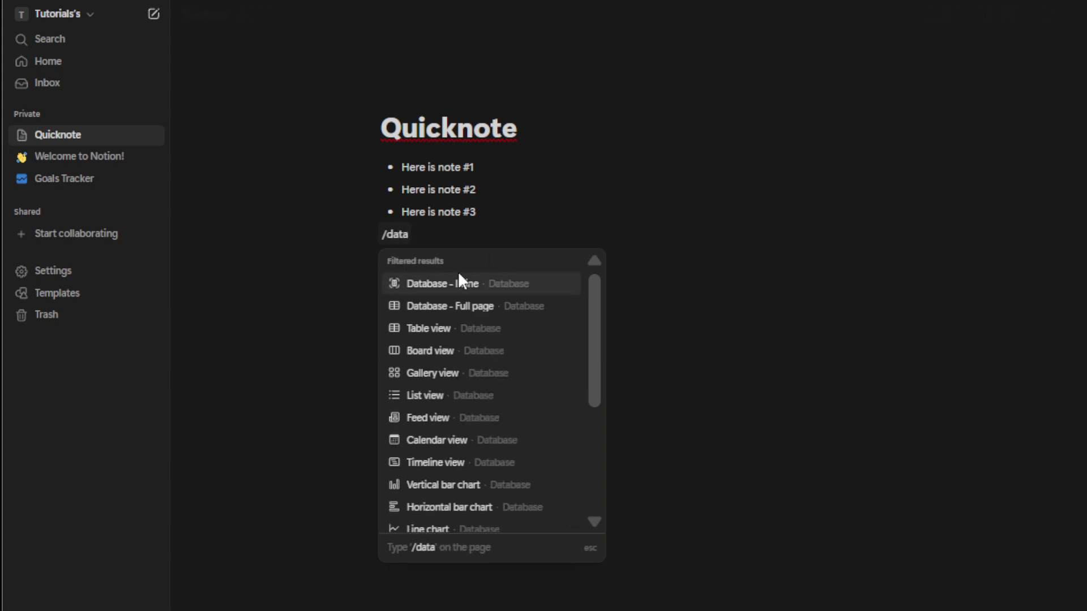
pyautogui.click(459, 334)
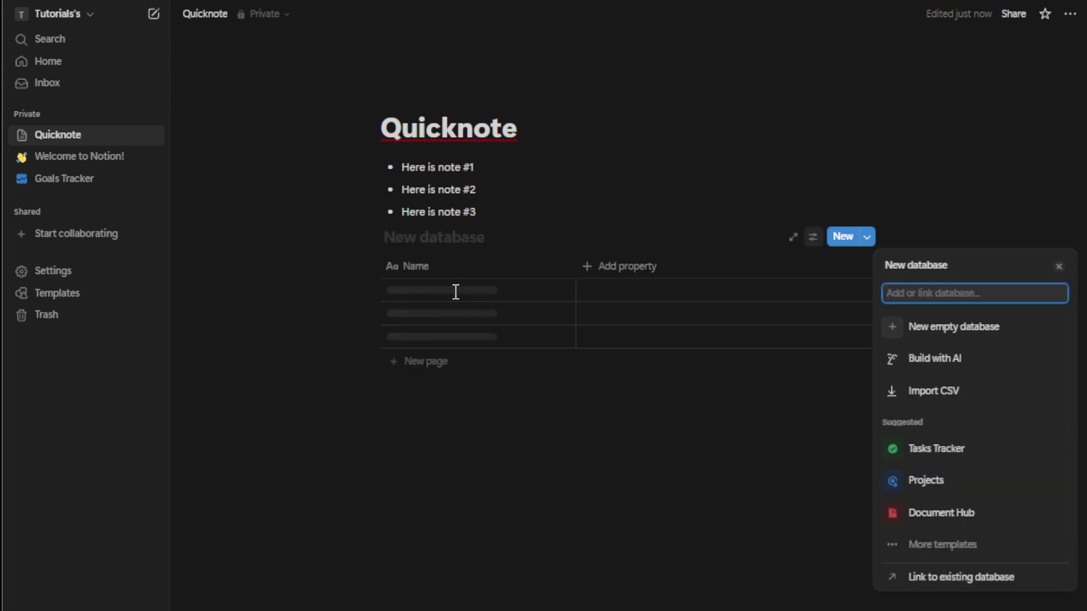
pyautogui.click(456, 294)
pyautogui.click(450, 237)
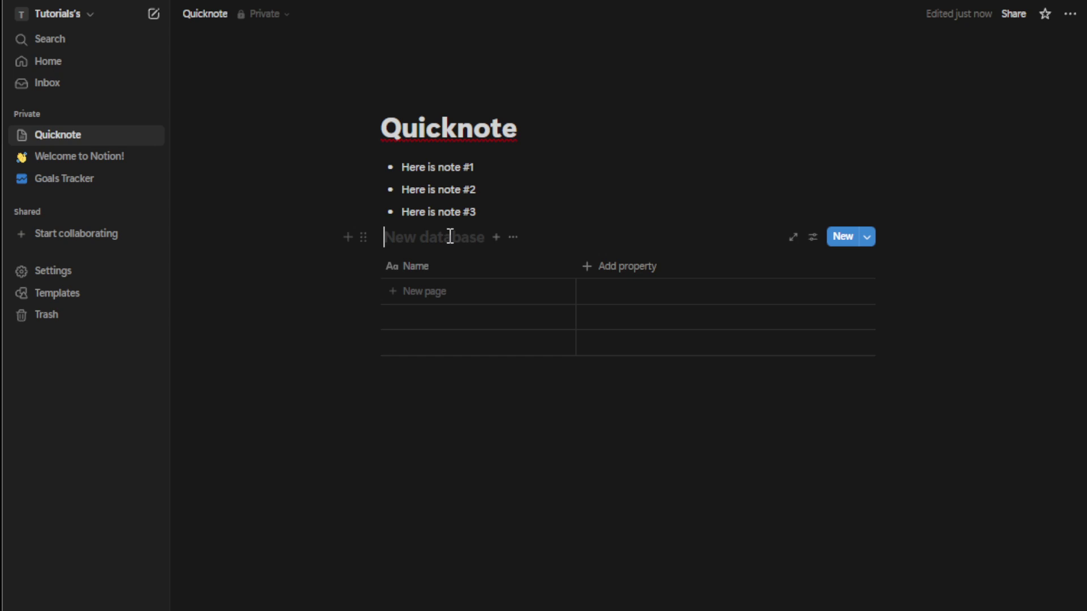
pyautogui.write('M')
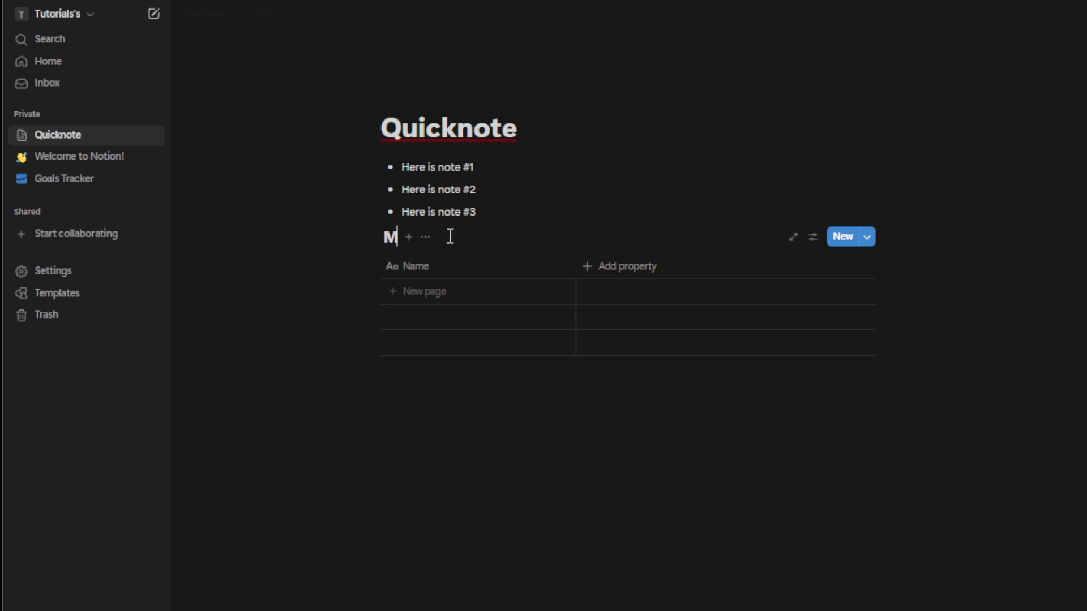
pyautogui.write('y Notes')
# Step: Add a first row to the My Notes table with "/link" as its name
pyautogui.click(450, 292)
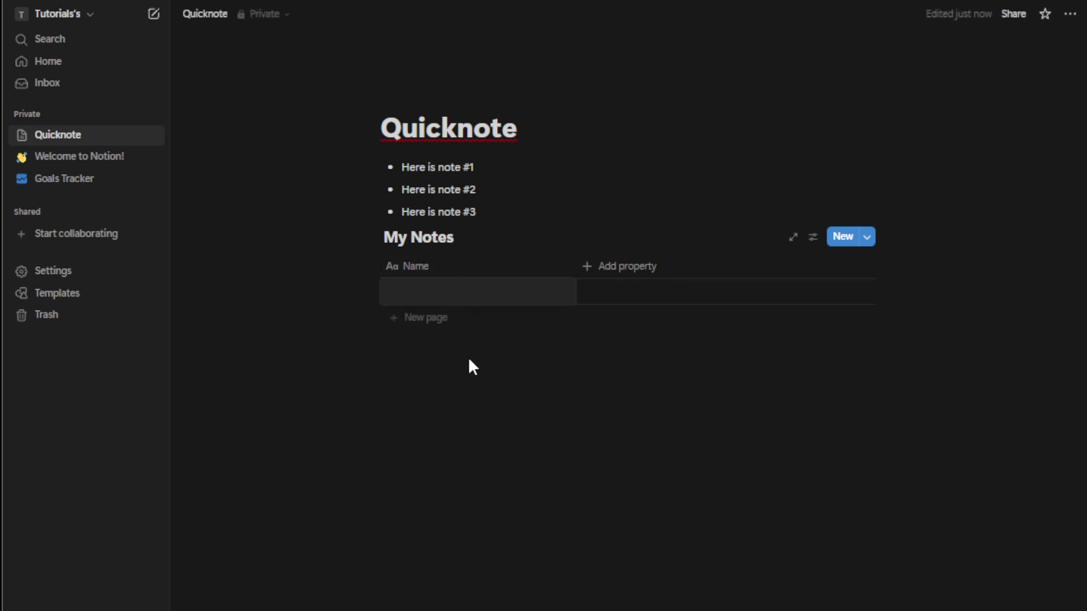
pyautogui.write('/link')
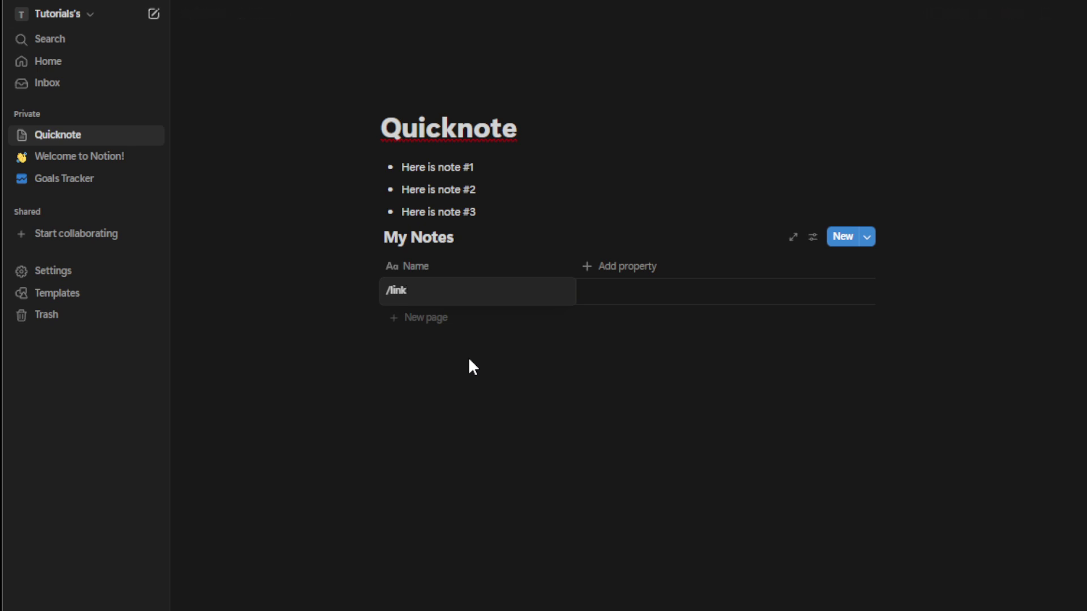
pyautogui.press('Escape')
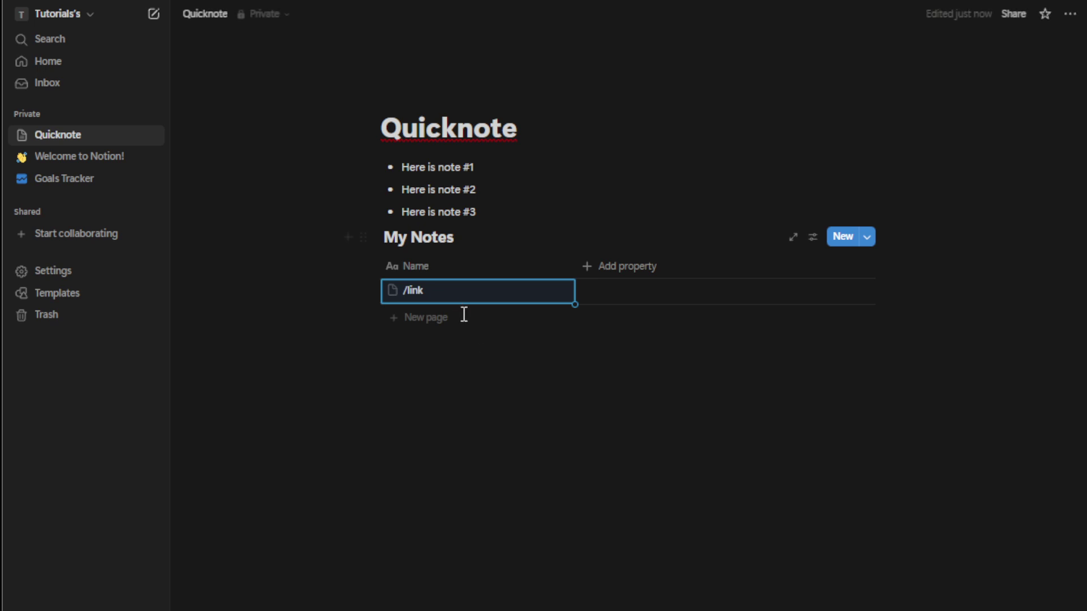